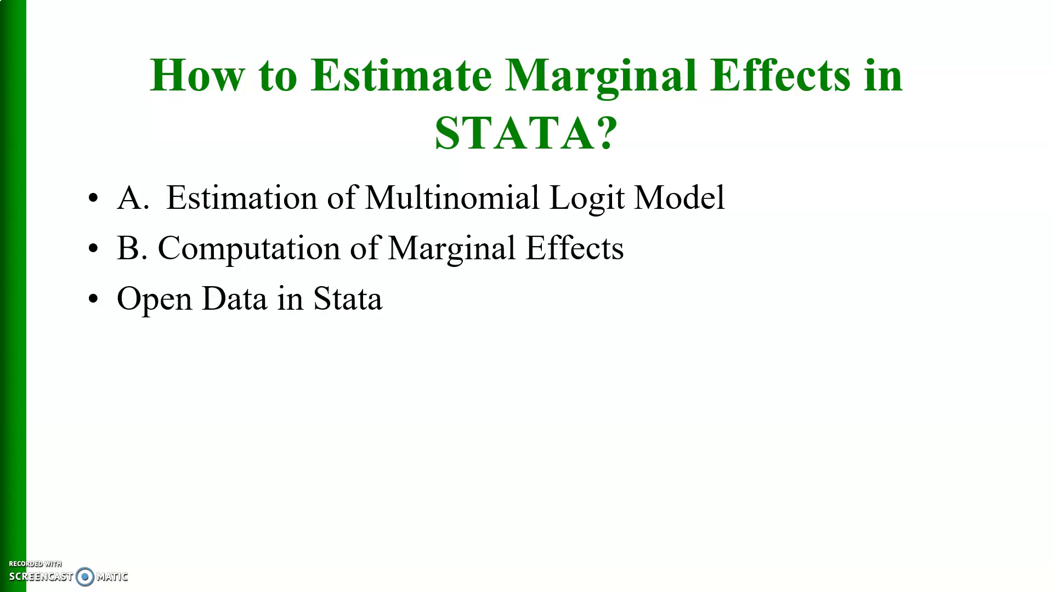
Step: End the slide show and return to editing slide 18, 'How to Estimate Marginal Effects in STATA?'
{"action": "key", "text": "Escape"}
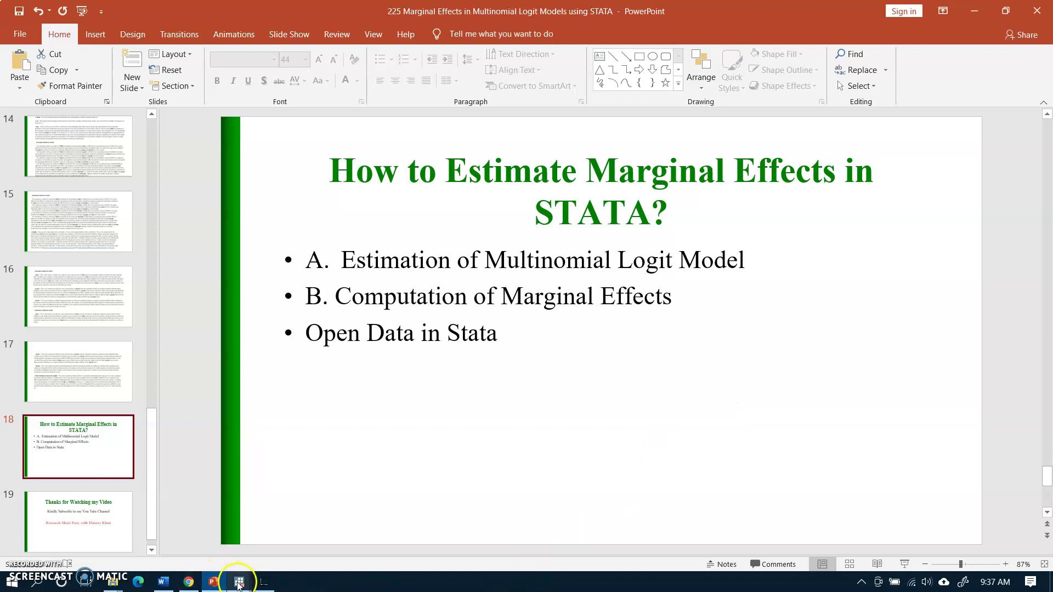
Step: Bring the Stata/IC 15.0 window forward and point out the AGE and edu_cat variables
{"action": "mouse_move", "coordinate": [239, 585]}
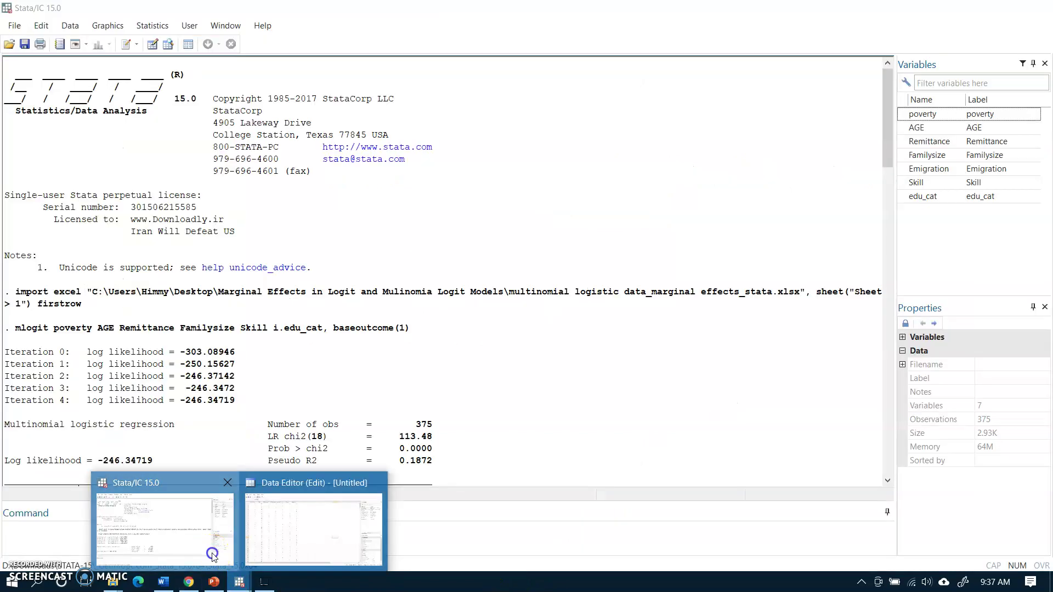
{"action": "left_click", "coordinate": [208, 556]}
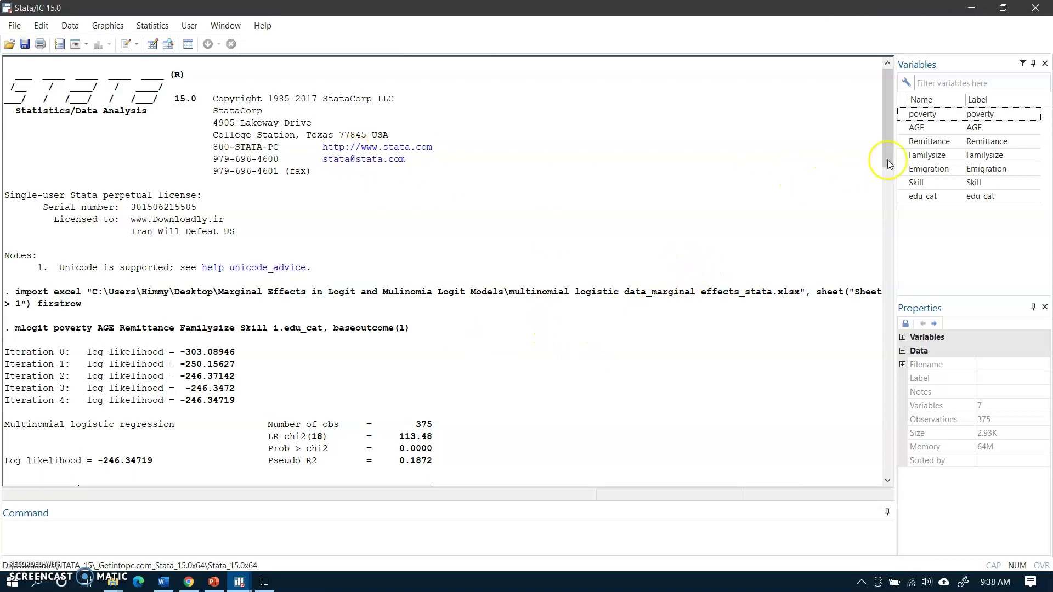
{"action": "left_click", "coordinate": [919, 129]}
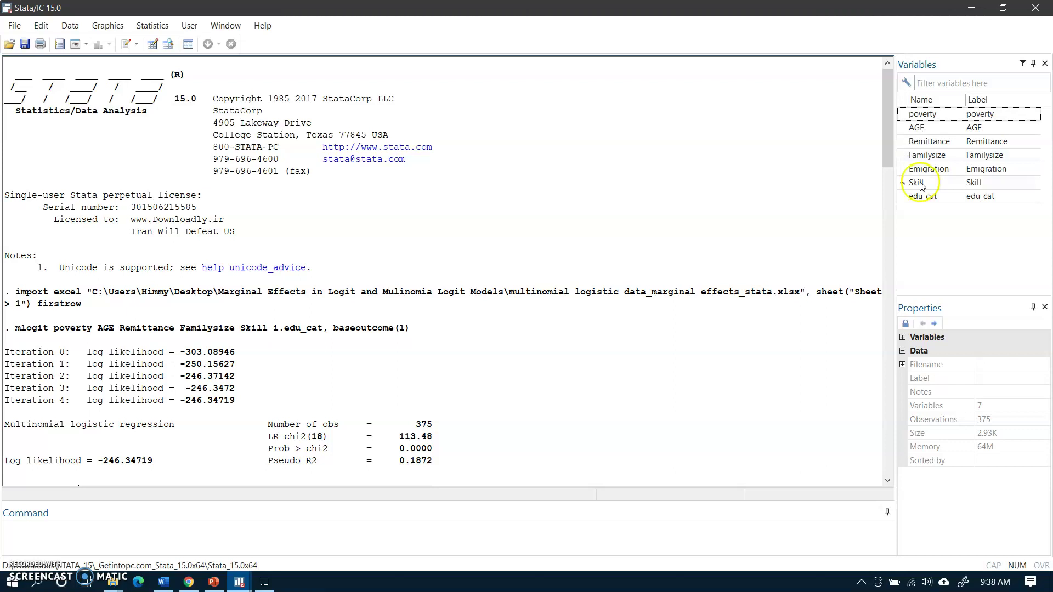
{"action": "left_click", "coordinate": [920, 202]}
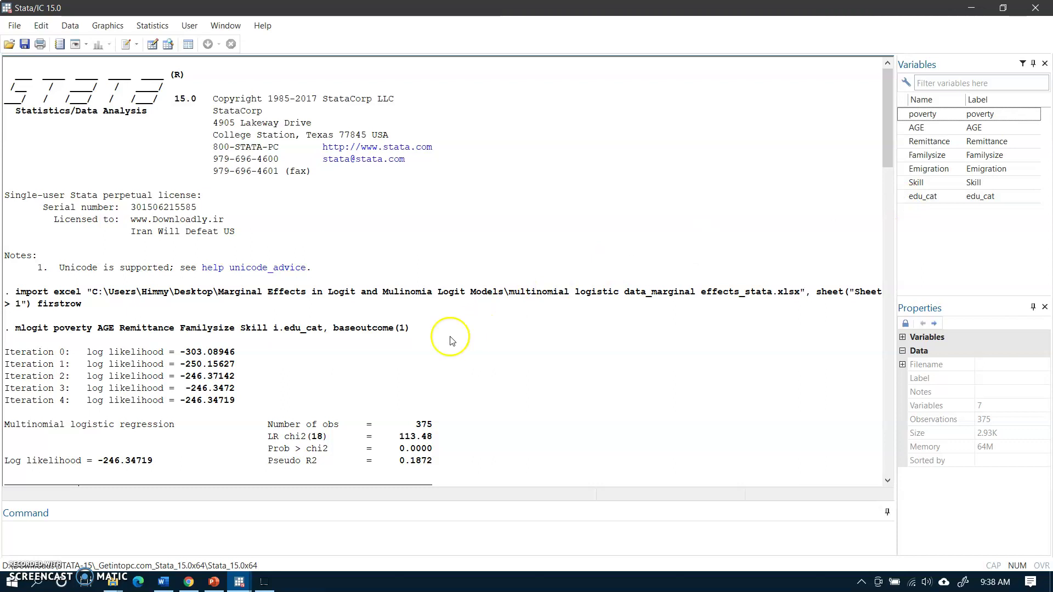
Step: View the poverty dataset in the Data Editor, then return to the main Stata window
{"action": "mouse_move", "coordinate": [244, 580]}
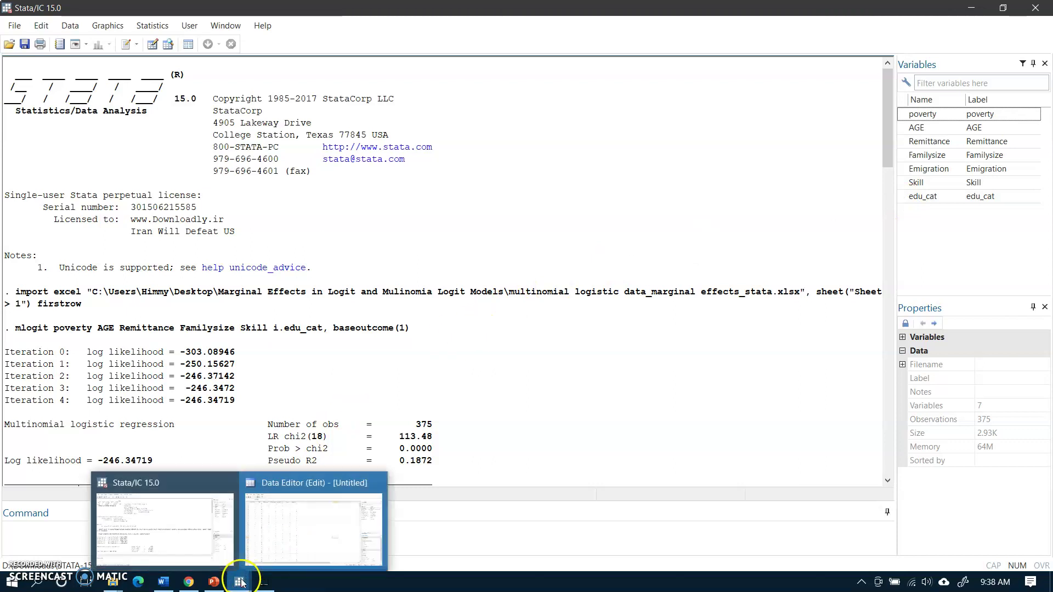
{"action": "left_click", "coordinate": [300, 544]}
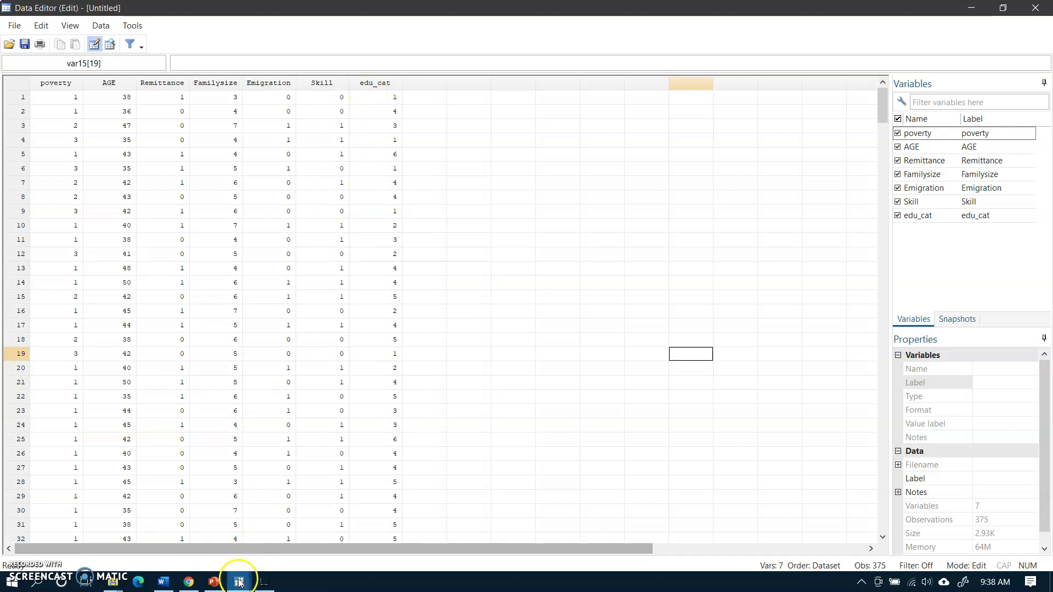
{"action": "mouse_move", "coordinate": [238, 580]}
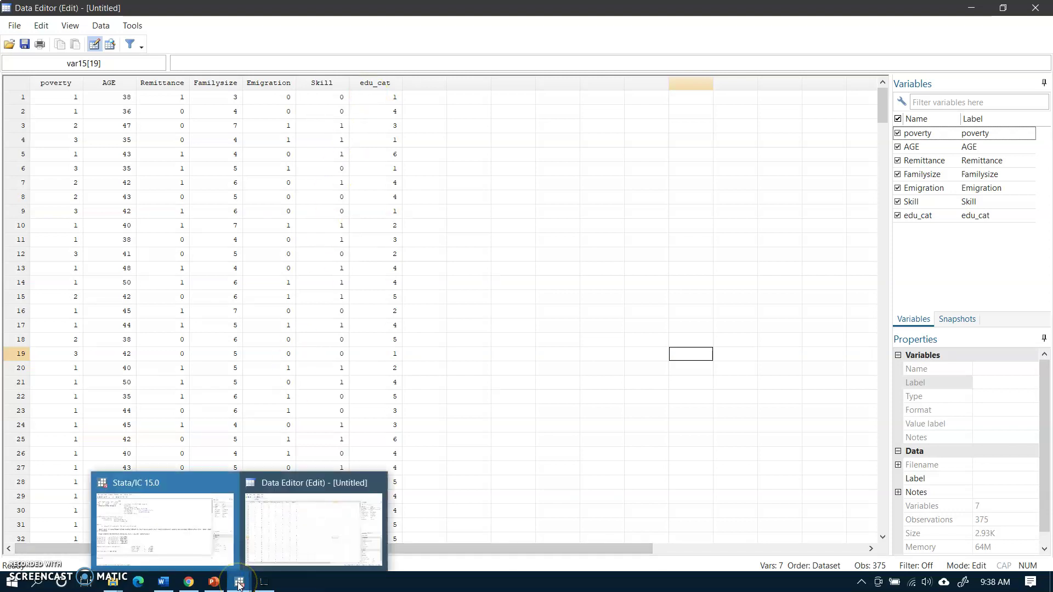
{"action": "left_click", "coordinate": [216, 557]}
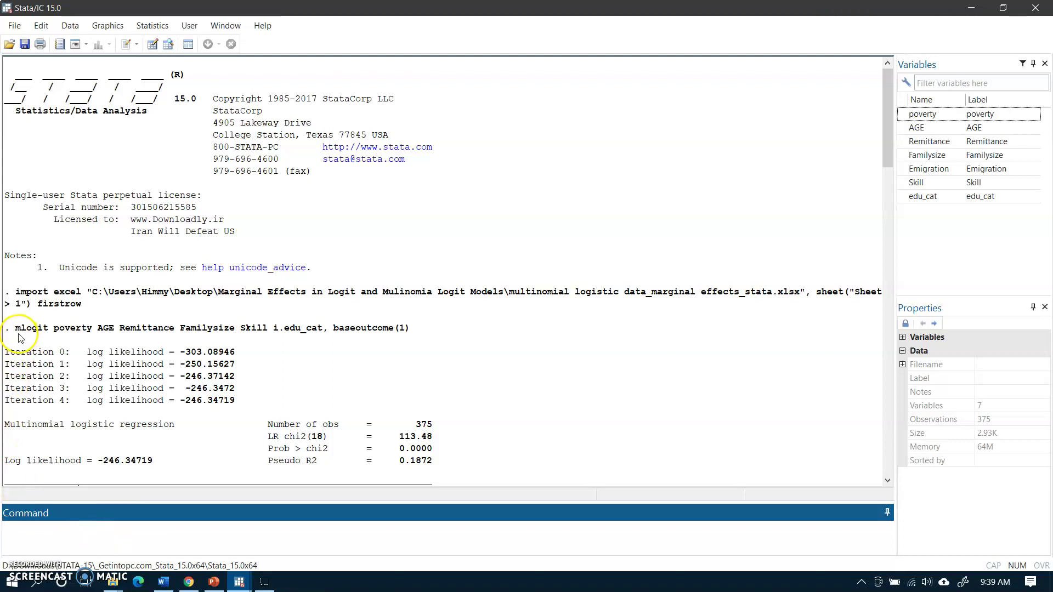
Step: Copy the earlier mlogit poverty command line from the Results window
{"action": "left_click_drag", "start_coordinate": [12, 329], "coordinate": [409, 328]}
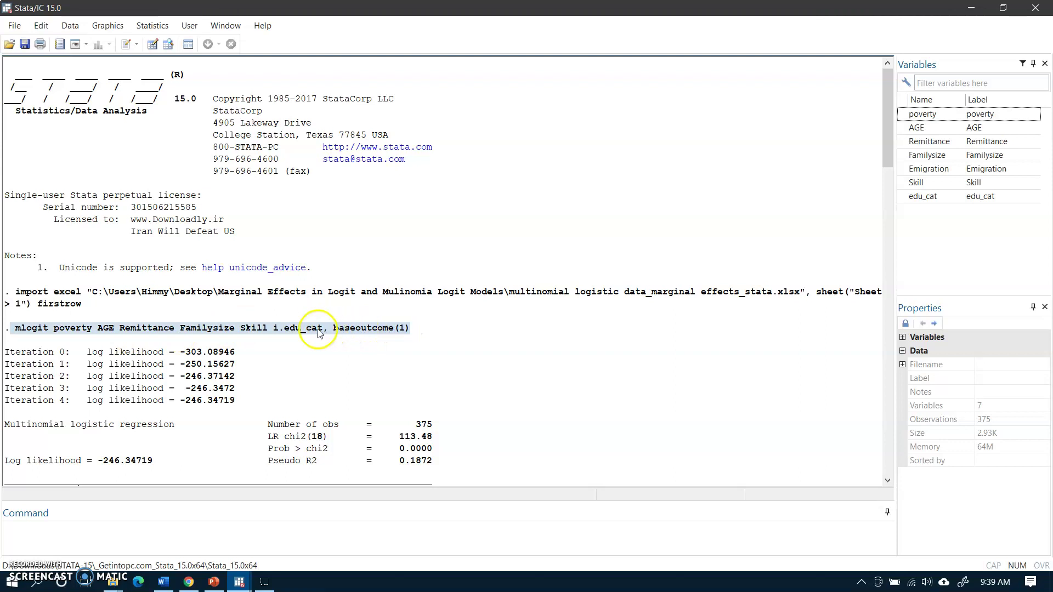
{"action": "right_click", "coordinate": [237, 332]}
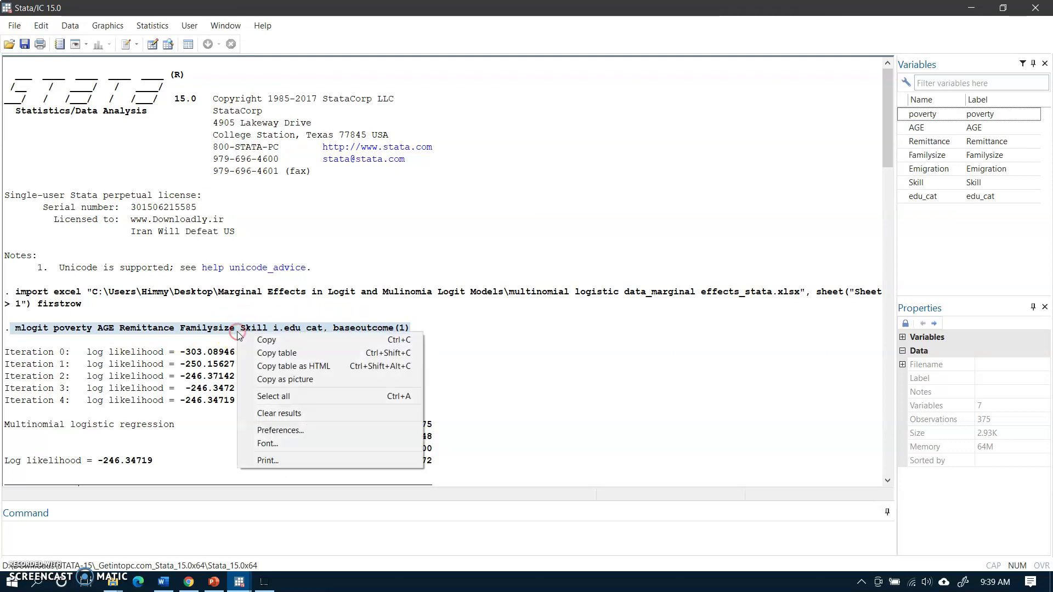
{"action": "left_click", "coordinate": [258, 340]}
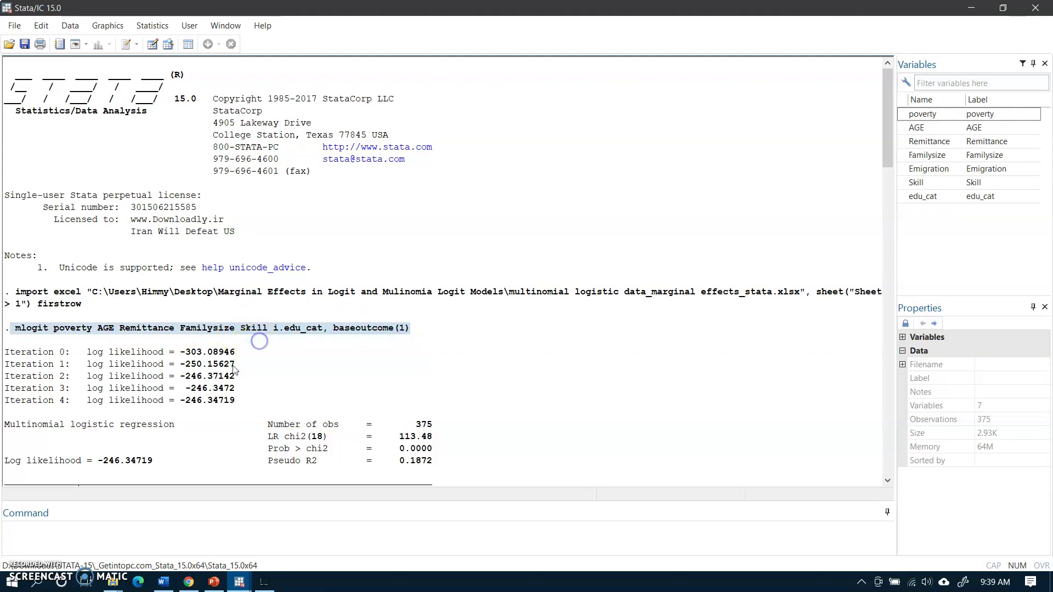
{"action": "left_click", "coordinate": [65, 534]}
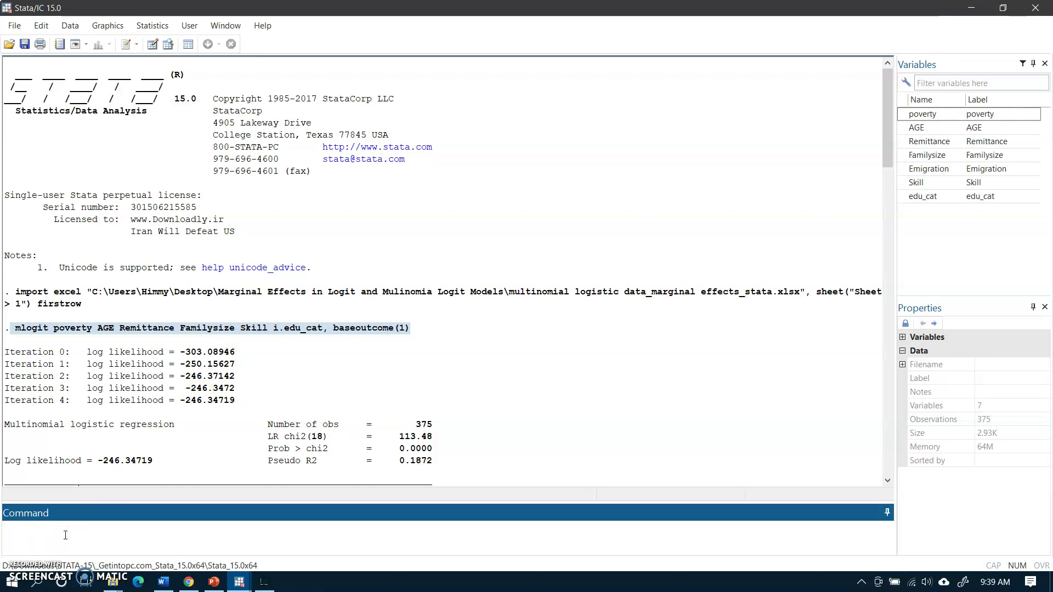
Step: Paste and run the mlogit poverty command with baseoutcome(1)
{"action": "key", "text": "ctrl+v"}
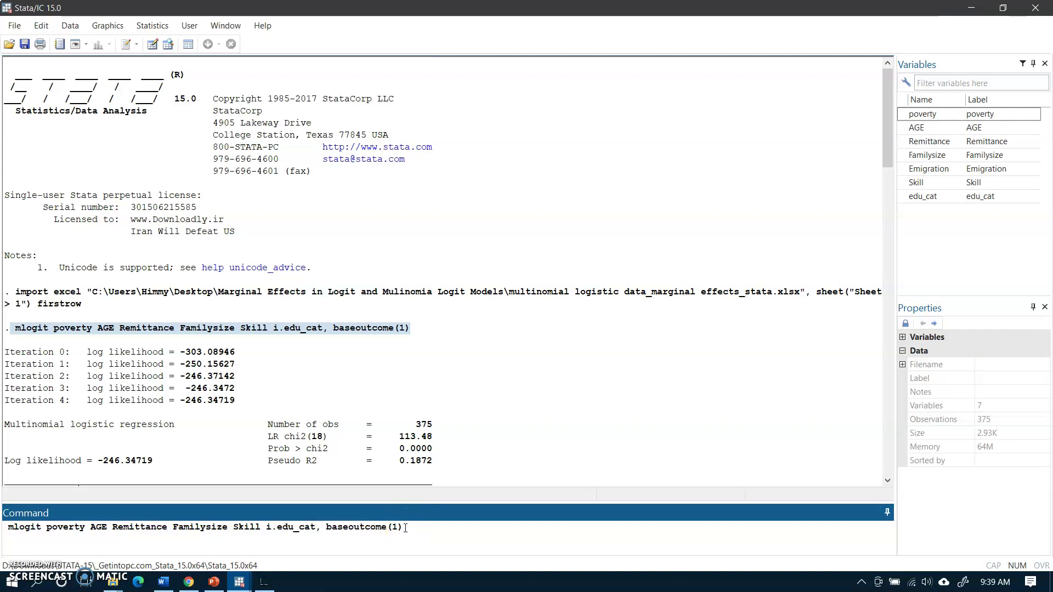
{"action": "key", "text": "Return"}
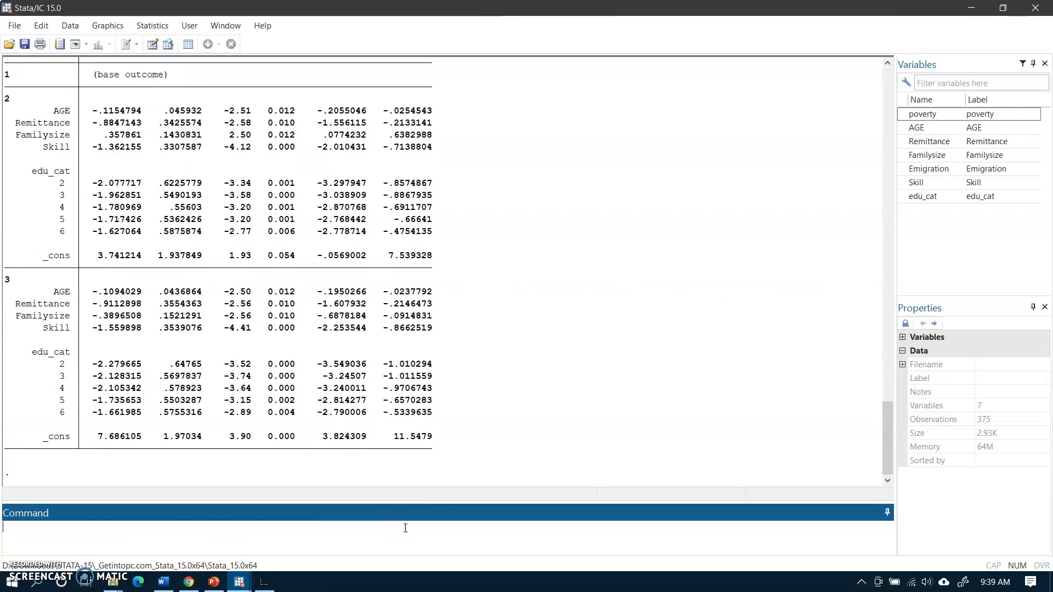
Step: Scroll the Results window from the mlogit coefficients to the earlier margins, dydx output
{"action": "left_click", "coordinate": [413, 525]}
{"action": "left_click_drag", "start_coordinate": [888, 440], "coordinate": [885, 404]}
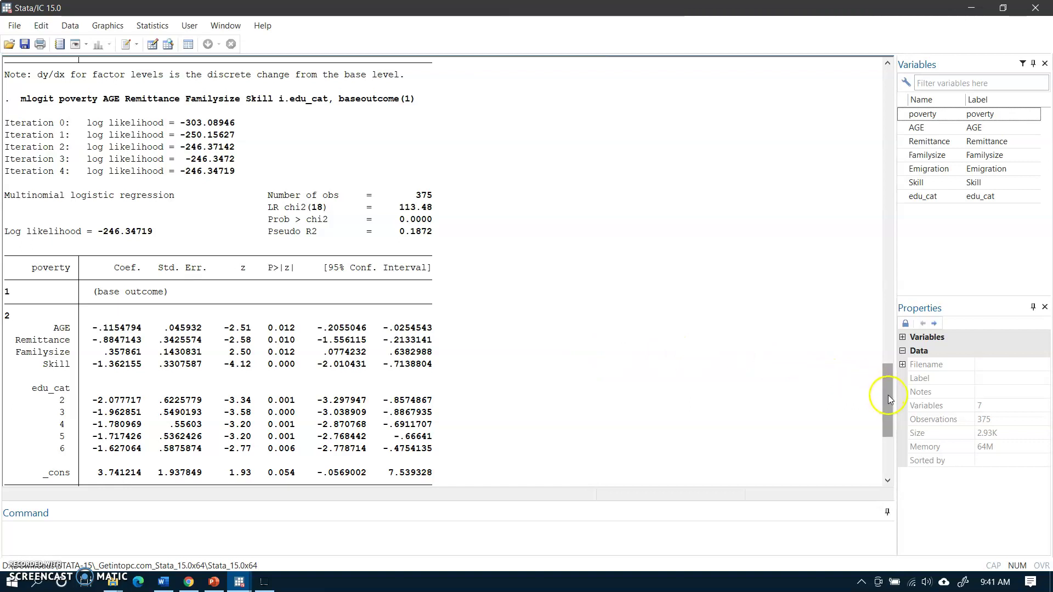
{"action": "left_click_drag", "start_coordinate": [888, 398], "coordinate": [864, 246]}
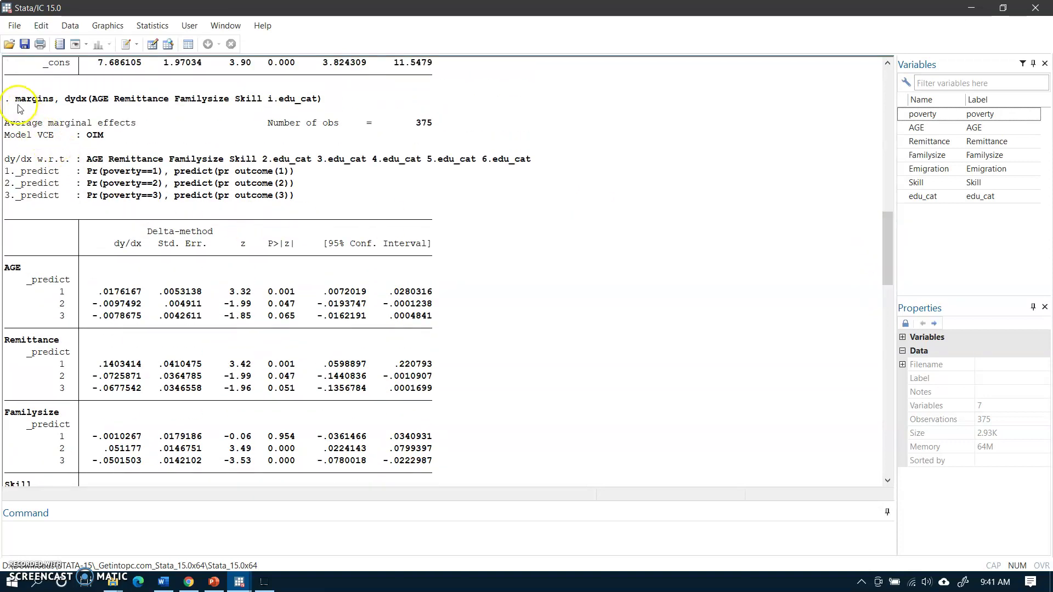
Step: Copy the earlier margins, dydx(AGE Remittance Familysize Skill i.edu_cat) command line from Results
{"action": "mouse_move", "coordinate": [14, 100]}
{"action": "left_mouse_down"}
{"action": "mouse_move", "coordinate": [321, 101]}
{"action": "mouse_move", "coordinate": [20, 104]}
{"action": "left_mouse_up"}
{"action": "left_click", "coordinate": [321, 101]}
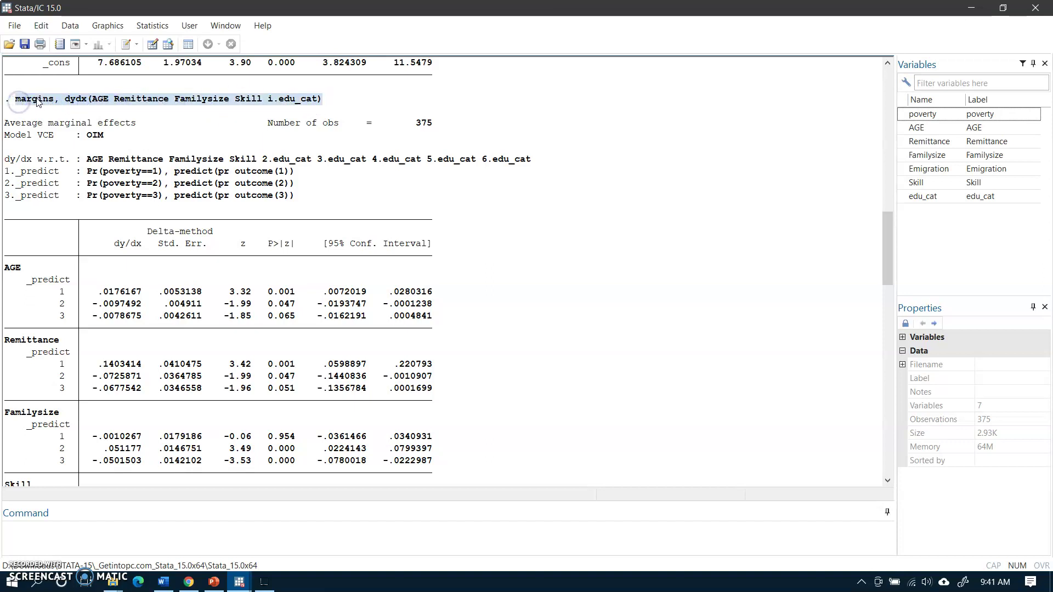
{"action": "right_click", "coordinate": [39, 102]}
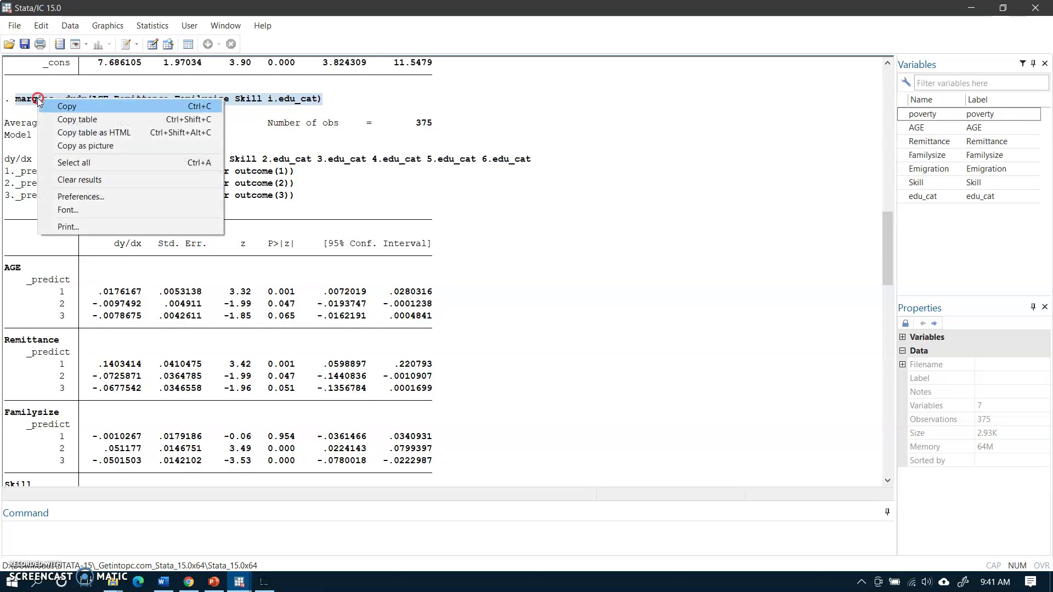
{"action": "left_click", "coordinate": [39, 102]}
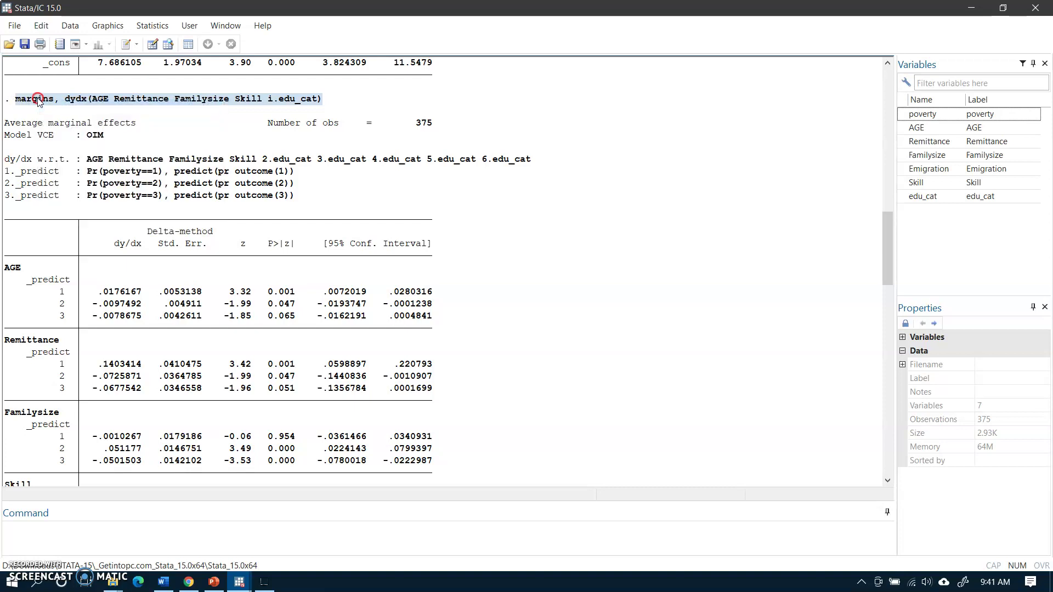
Step: Paste the margins command into the Command box and run it
{"action": "key", "text": "ctrl+v"}
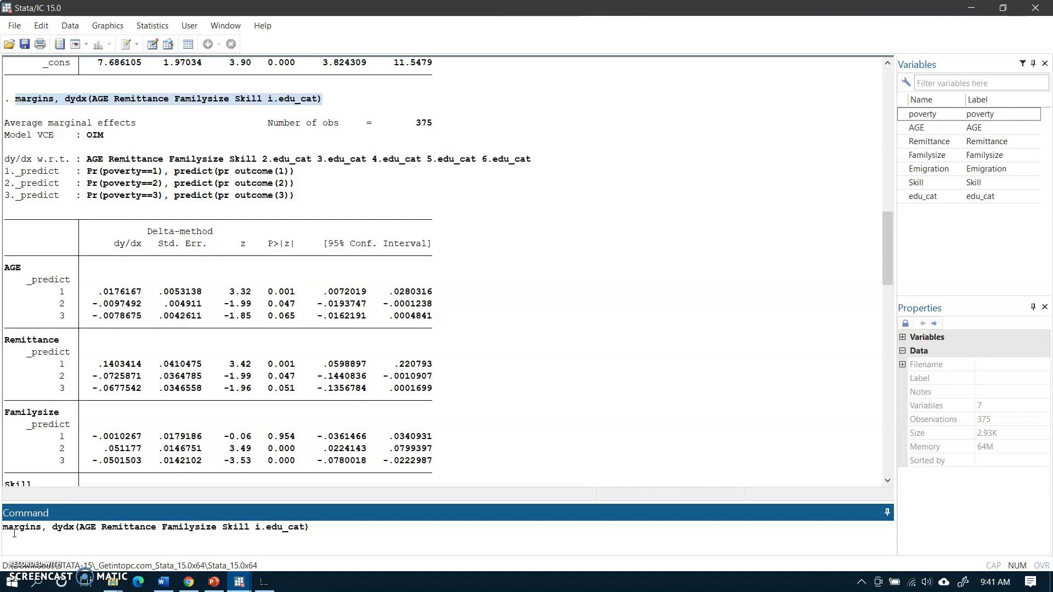
{"action": "left_click", "coordinate": [55, 531]}
{"action": "left_click", "coordinate": [69, 530]}
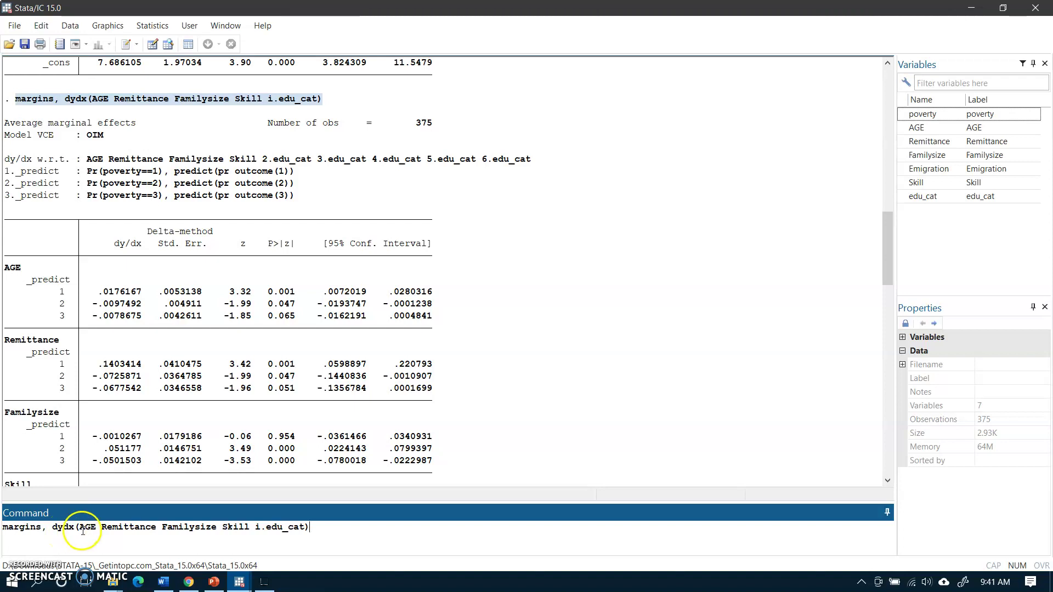
{"action": "left_click", "coordinate": [203, 534]}
{"action": "key", "text": "Return"}
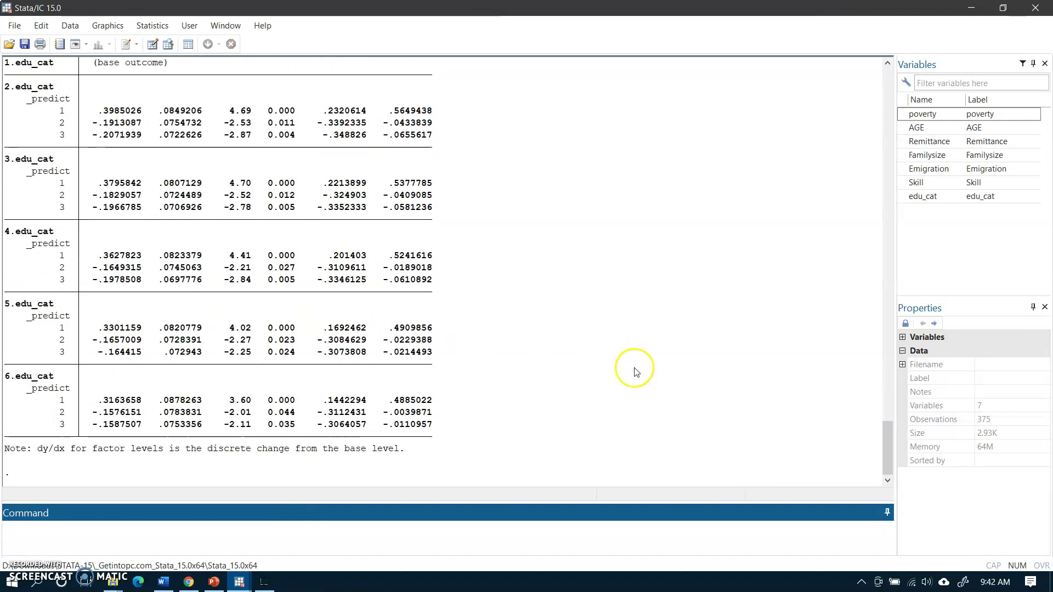
Step: Scroll up to the margins table header through the Skill results
{"action": "left_click_drag", "start_coordinate": [890, 453], "coordinate": [878, 393]}
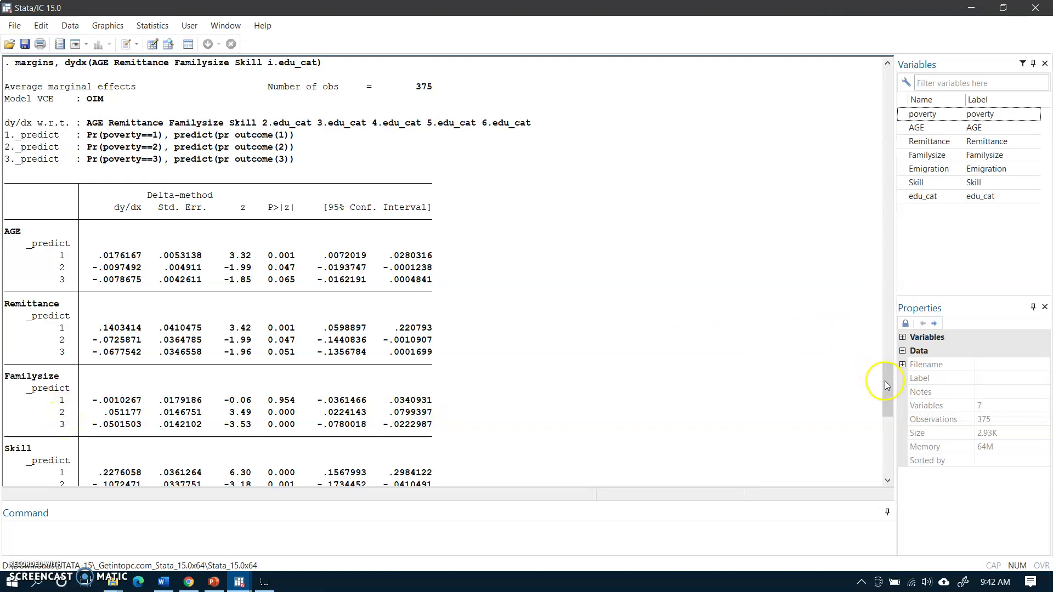
Step: Scroll down to the edu_cat level 2–6 discrete-change rows and the closing note
{"action": "left_click_drag", "start_coordinate": [884, 384], "coordinate": [885, 400]}
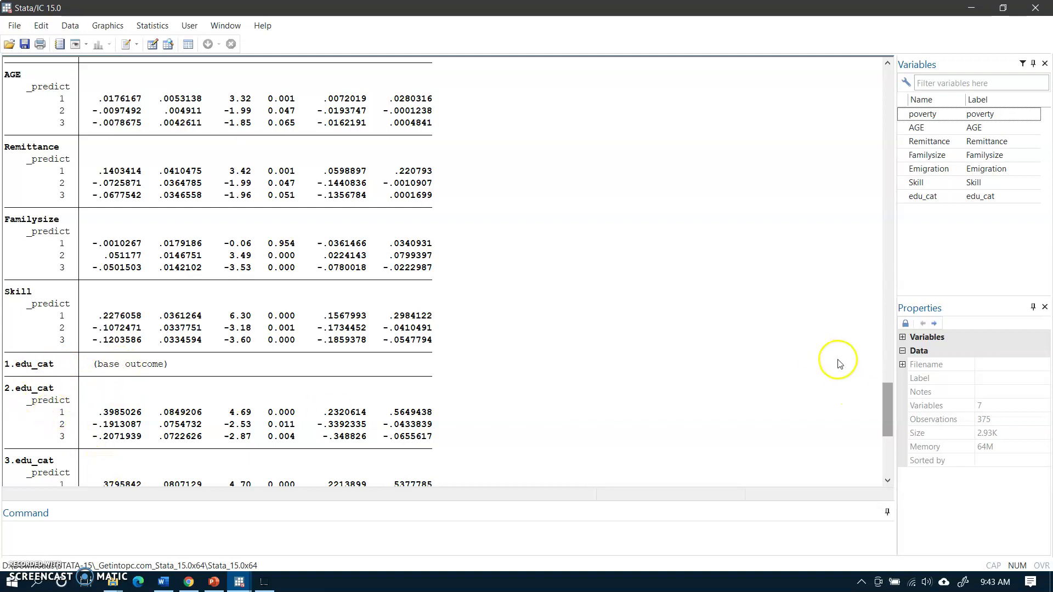
{"action": "left_click_drag", "start_coordinate": [888, 407], "coordinate": [894, 445]}
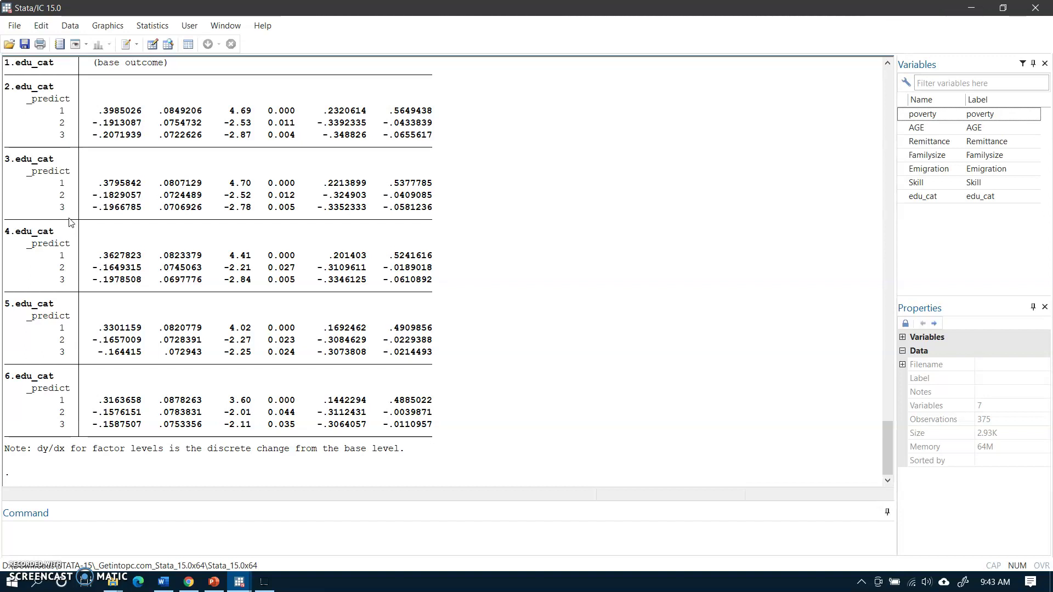
{"action": "left_click", "coordinate": [82, 225]}
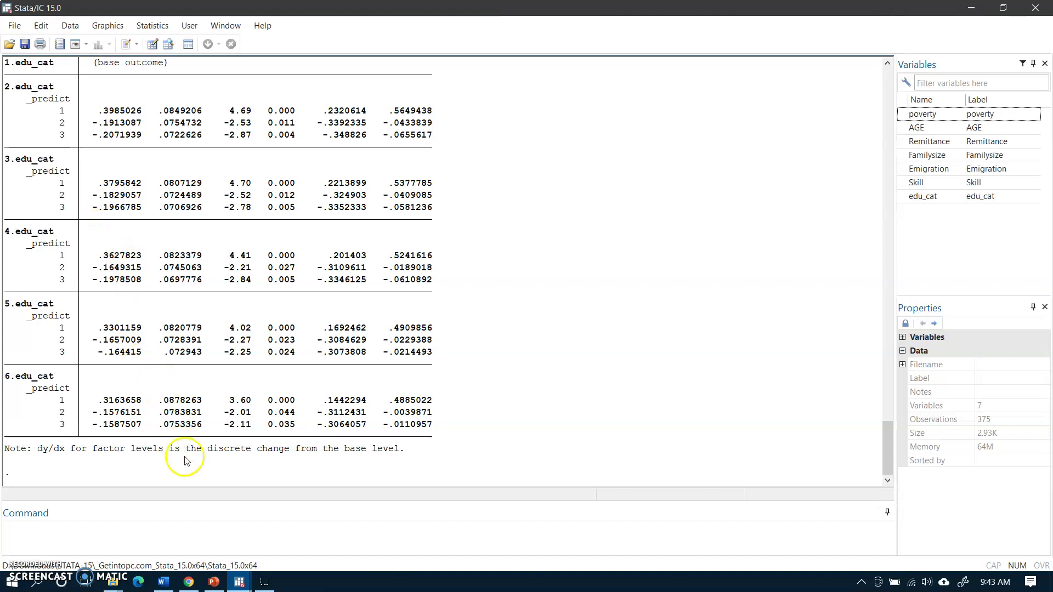
Step: Switch to PowerPoint and present slide 18 full screen
{"action": "left_click", "coordinate": [213, 582]}
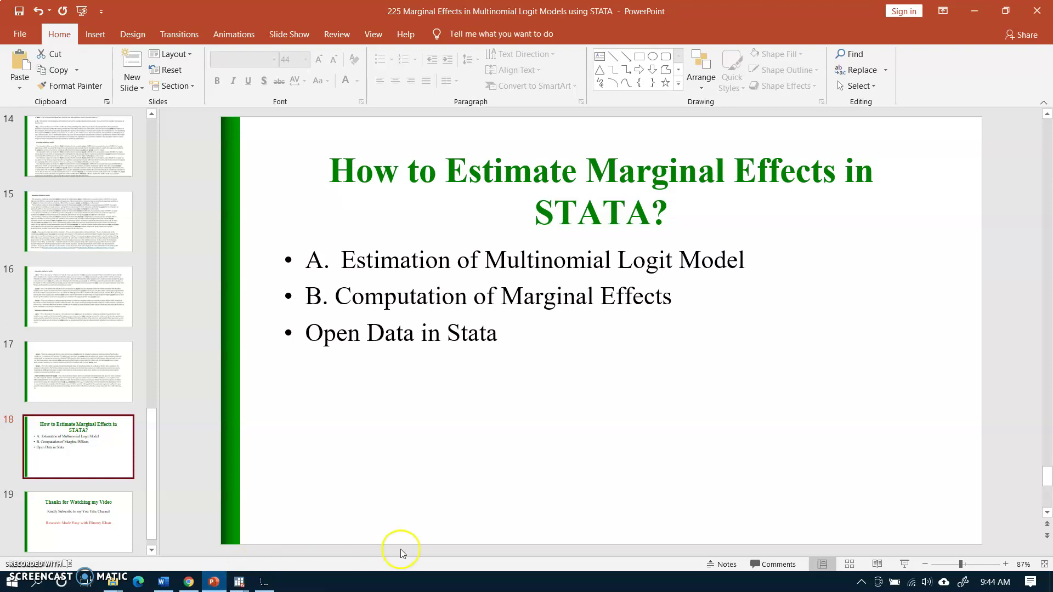
{"action": "left_click", "coordinate": [904, 564]}
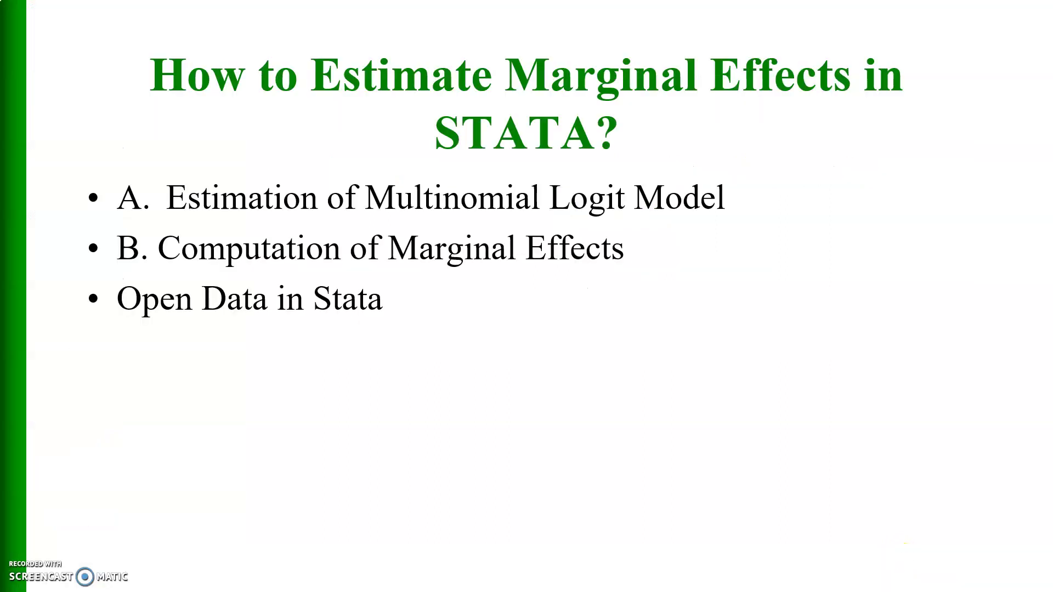